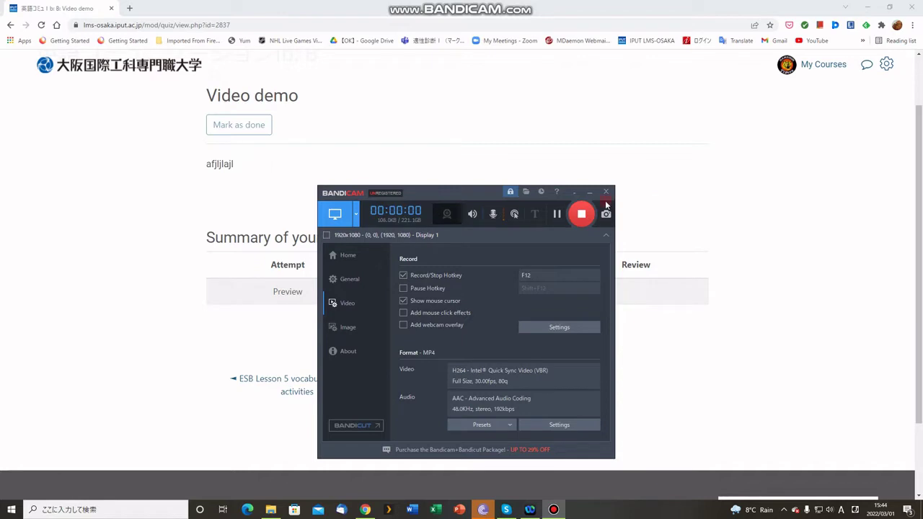
# Continue the last preview of the Video demo quiz and open Question 1 for editing
pyautogui.click(589, 192)
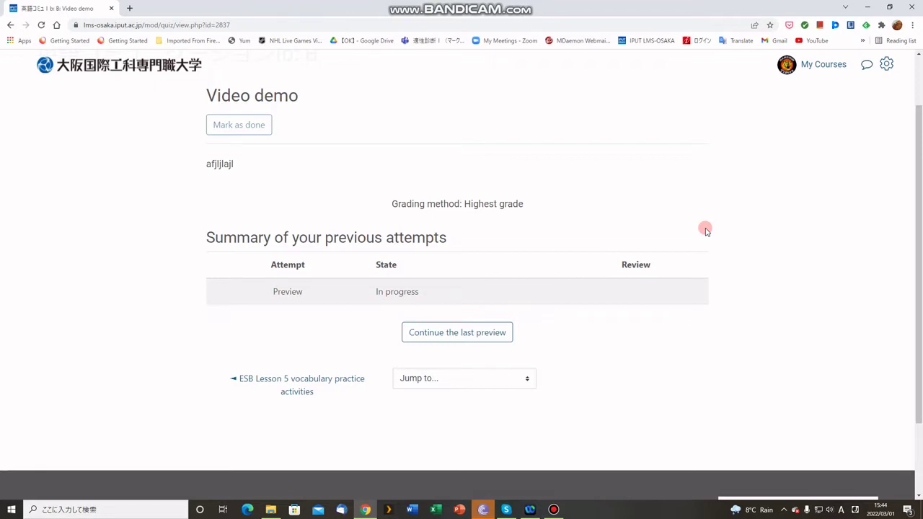
pyautogui.click(476, 336)
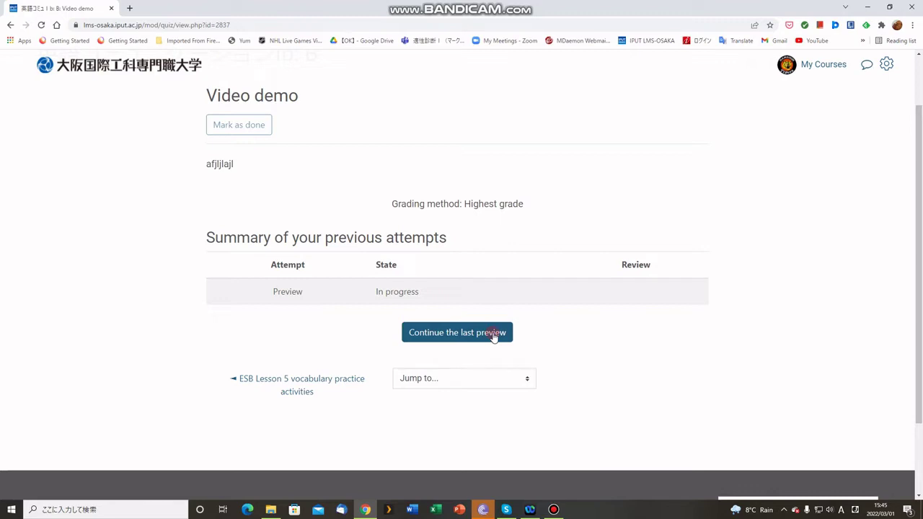
pyautogui.click(494, 336)
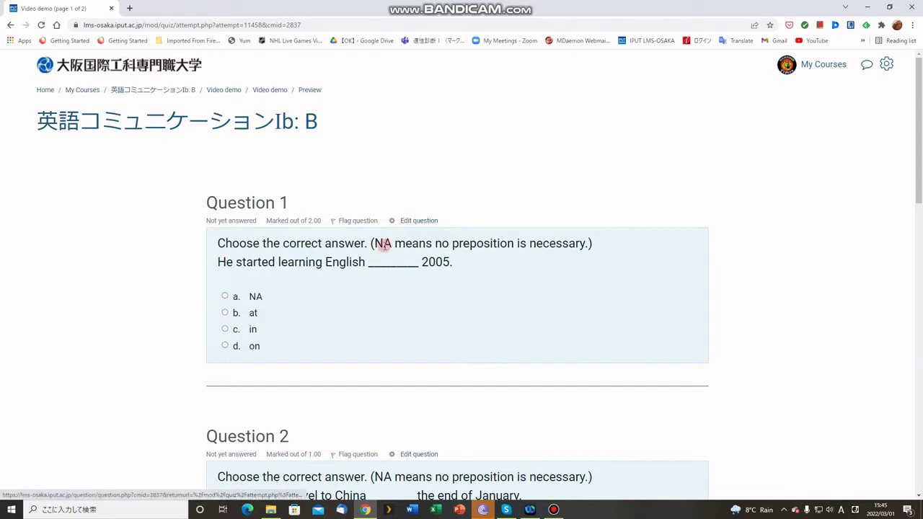
pyautogui.scroll(-2, 400, 315)
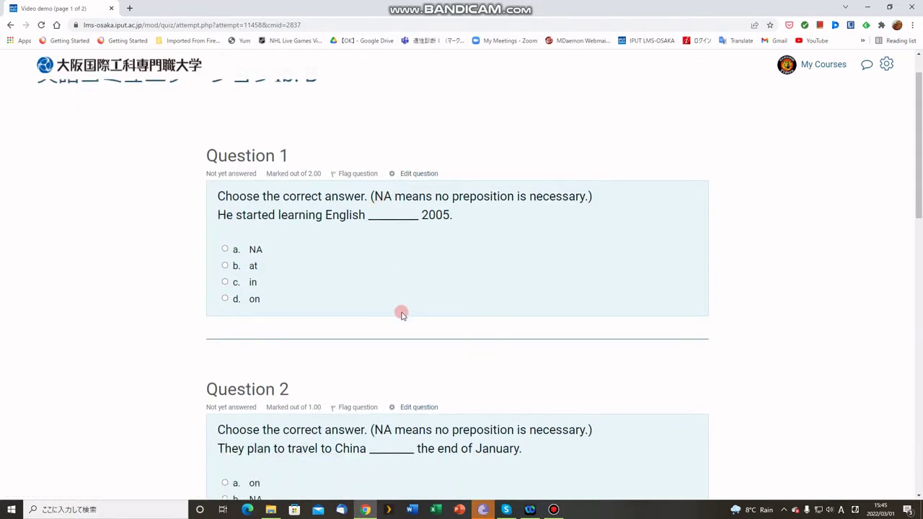
pyautogui.scroll(2, 401, 315)
pyautogui.scroll(-2, 402, 313)
pyautogui.scroll(2, 402, 313)
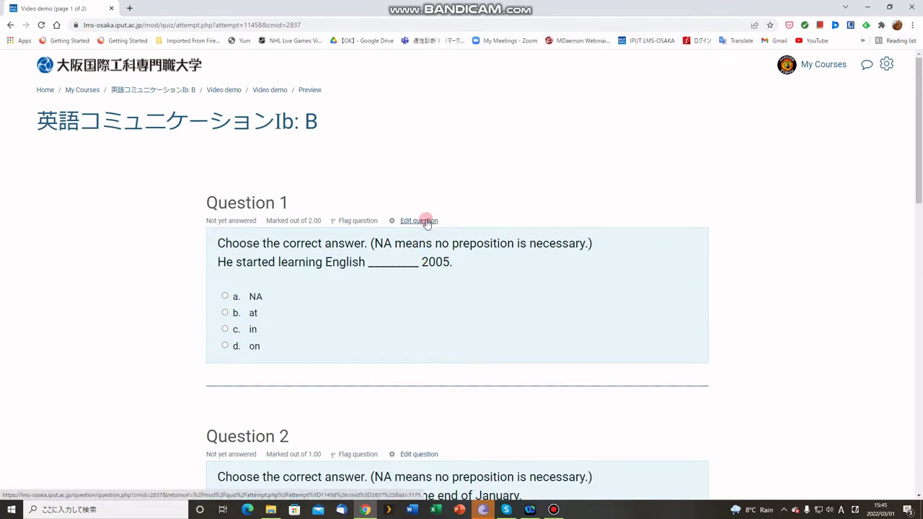
pyautogui.click(425, 221)
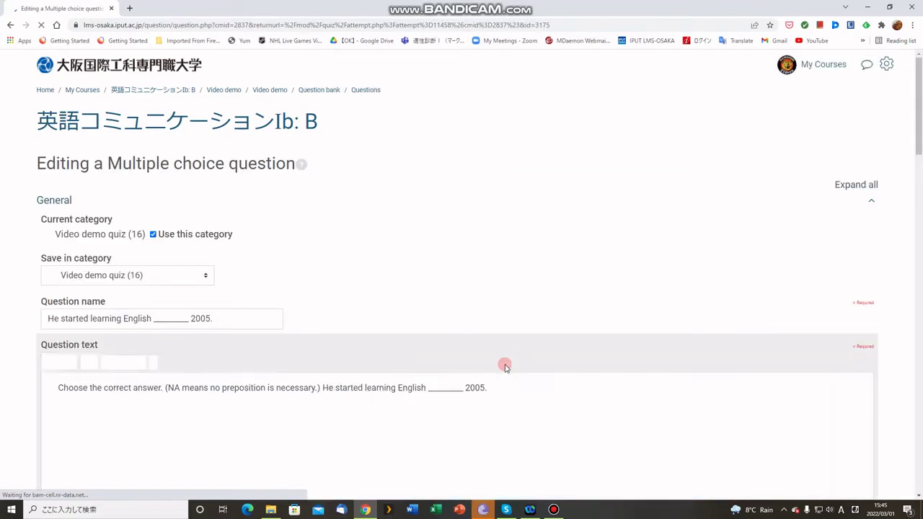
# In the question text, make "(NA means no preposition is necessary.)" bold and start the sentence "He started learning English" on a new line
pyautogui.scroll(-2, 505, 366)
pyautogui.click(167, 295)
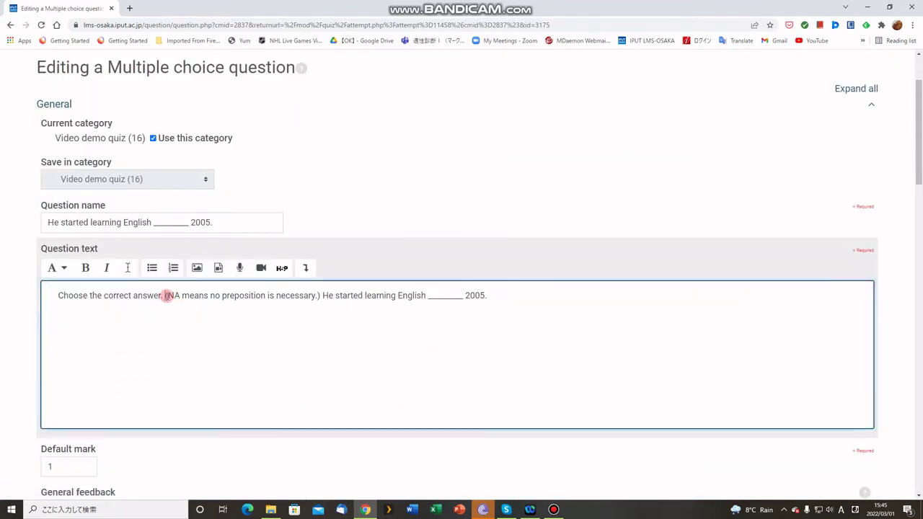
pyautogui.moveTo(167, 296); pyautogui.dragTo(319, 301)
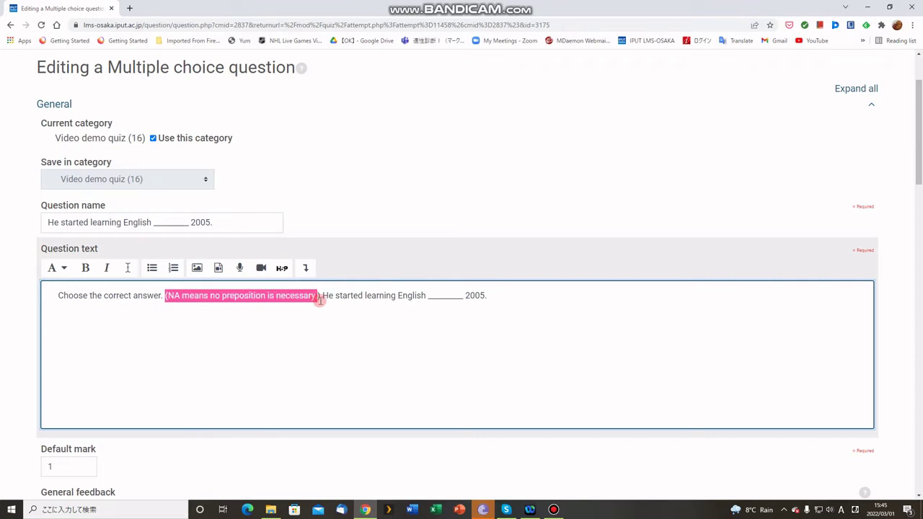
pyautogui.click(85, 267)
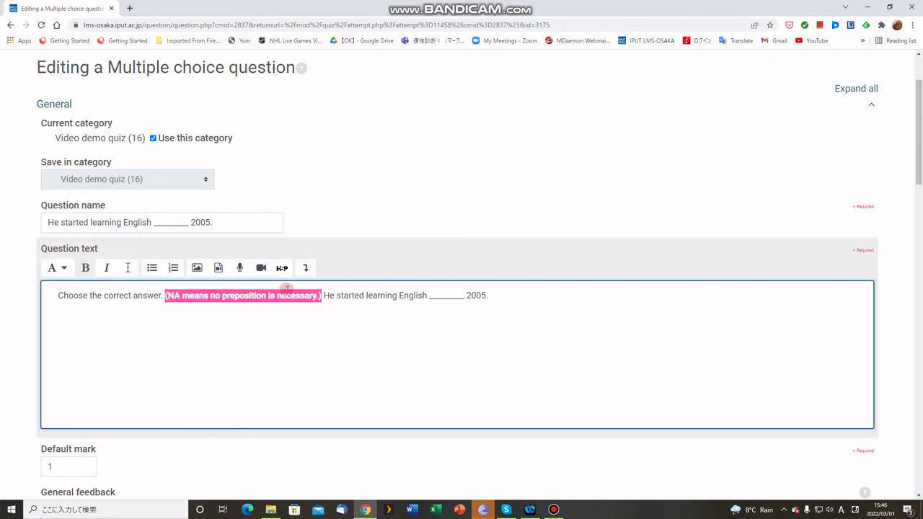
pyautogui.click(323, 300)
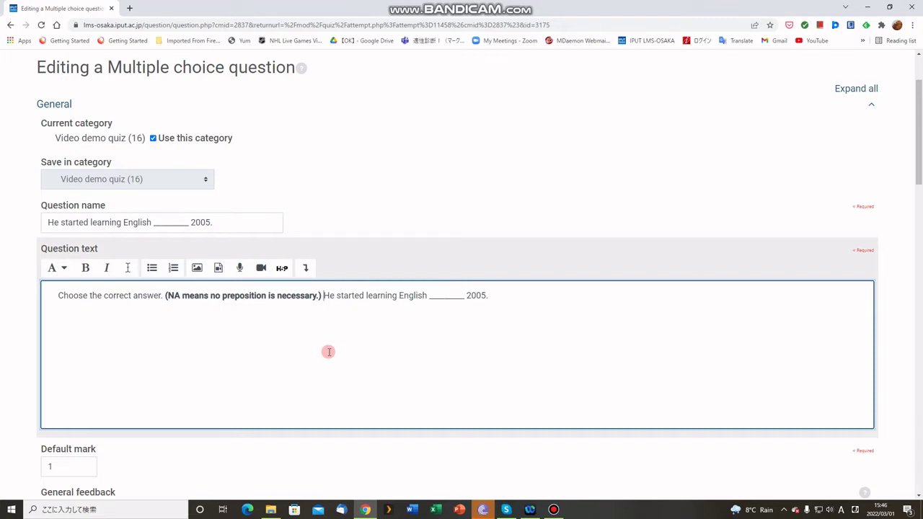
pyautogui.hotkey('shift', 'Return')
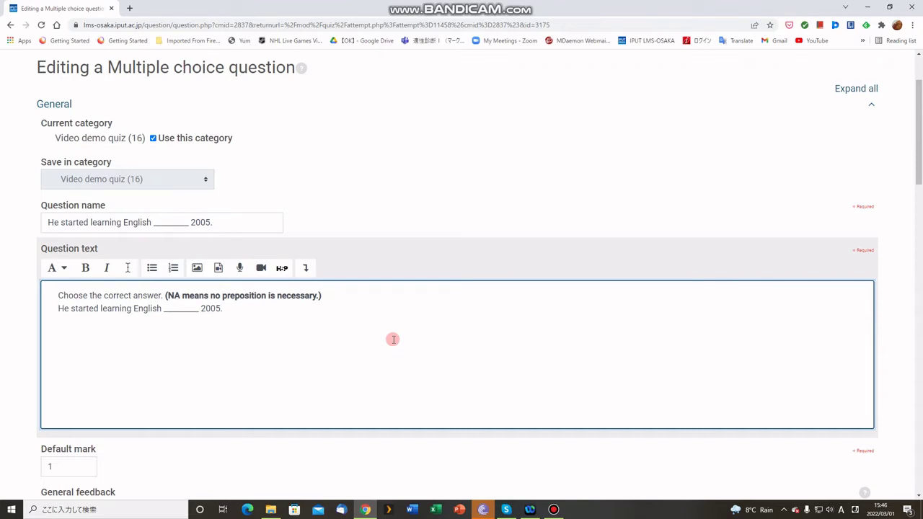
# Set the choice numbering to "No numbering" and save the changes to the question
pyautogui.scroll(-2, 393, 340)
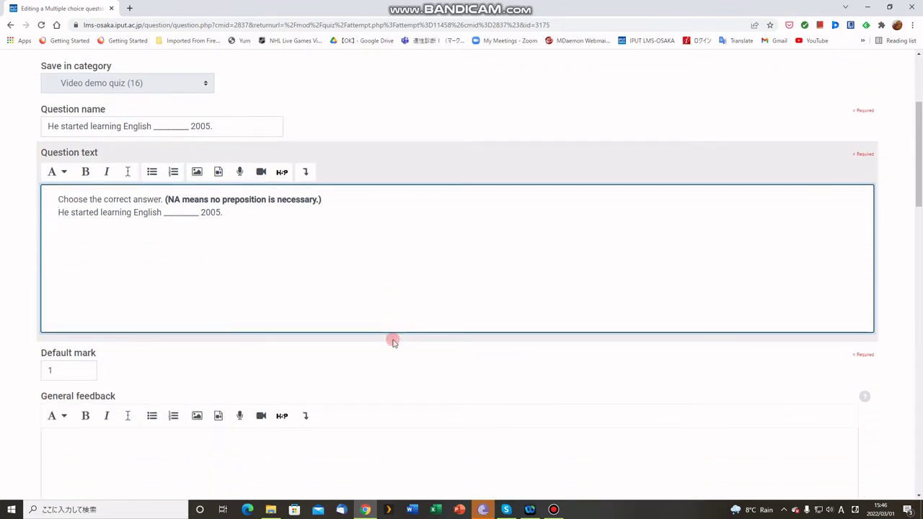
pyautogui.scroll(-6, 393, 340)
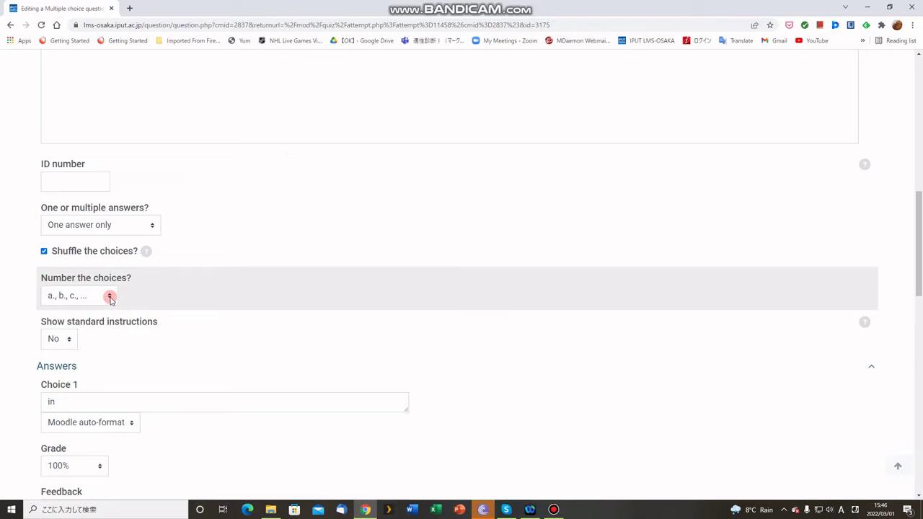
pyautogui.click(109, 297)
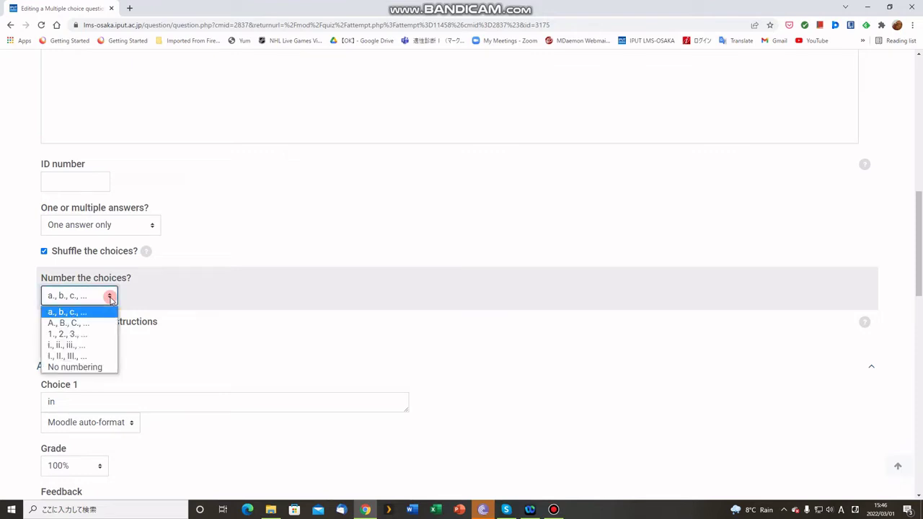
pyautogui.click(92, 367)
pyautogui.scroll(-1, 258, 335)
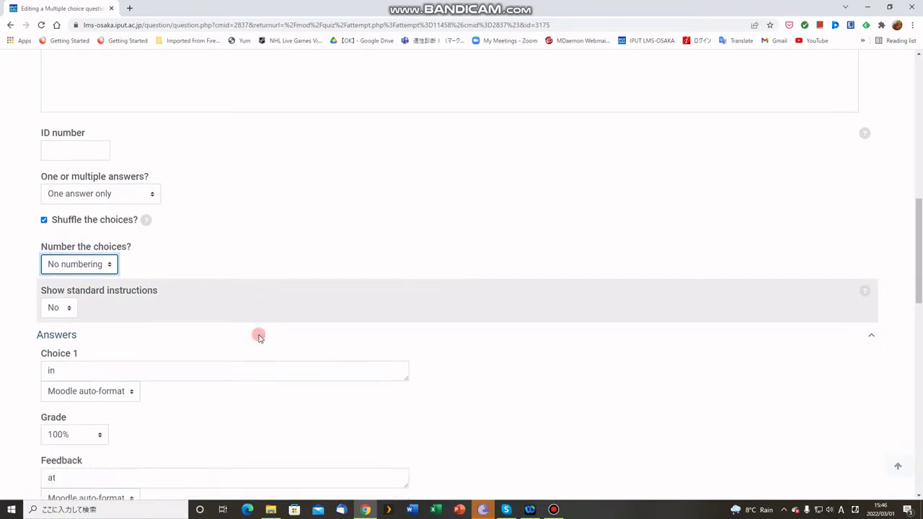
pyautogui.scroll(-8, 258, 335)
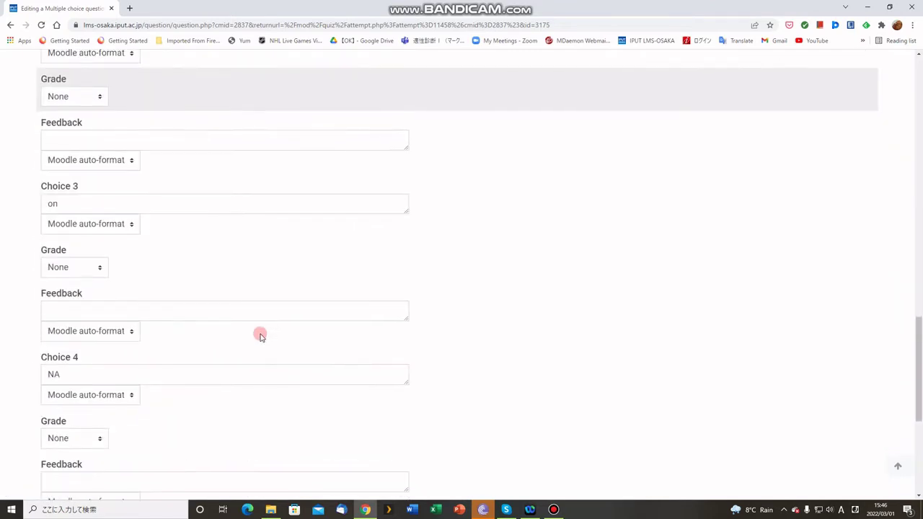
pyautogui.click(82, 351)
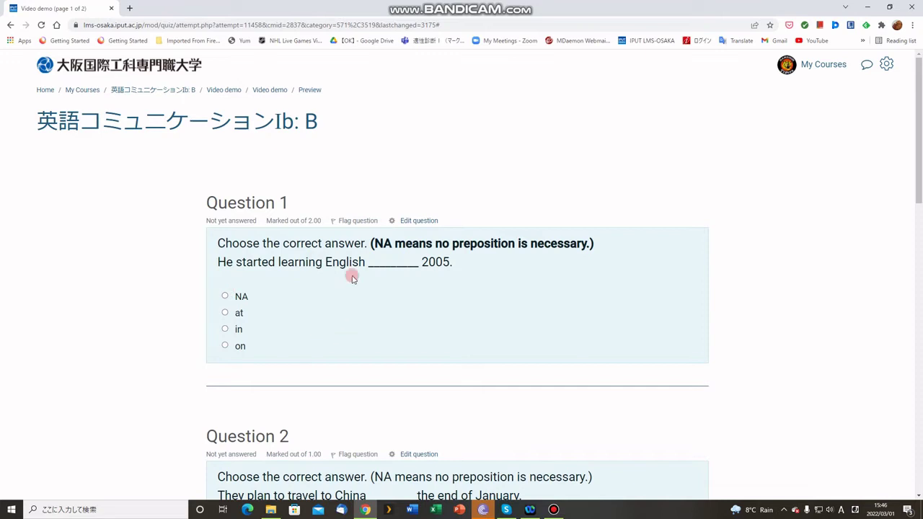
# Open Question 2 of the quiz preview for editing and add blanks for 3 more choices
pyautogui.scroll(-2, 365, 303)
pyautogui.click(410, 361)
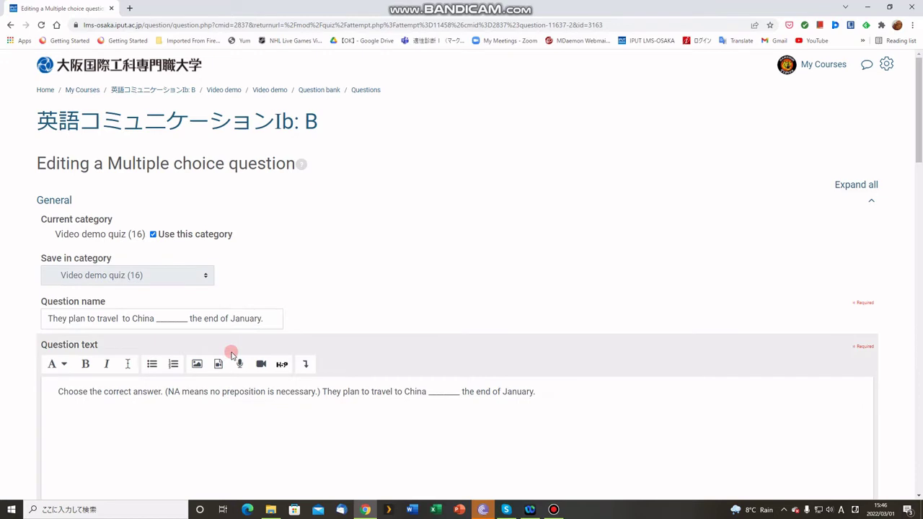
pyautogui.scroll(-5, 231, 354)
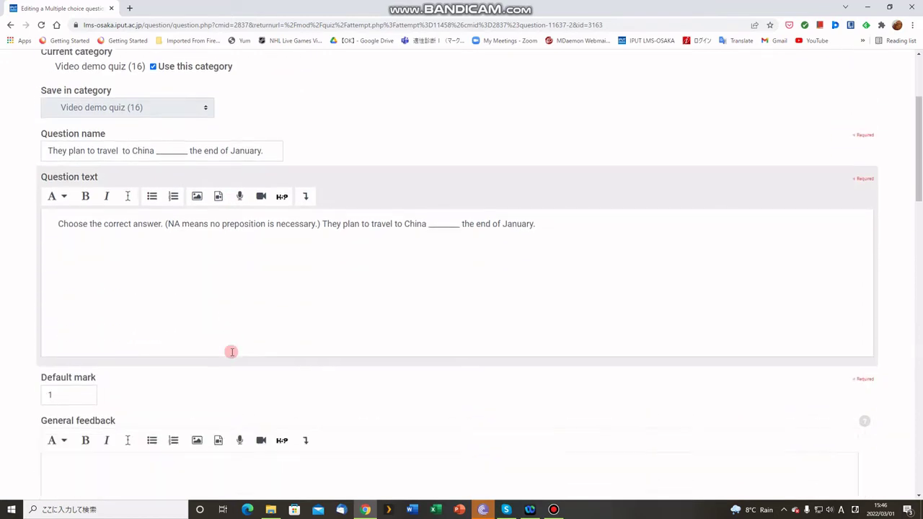
pyautogui.scroll(-6, 208, 384)
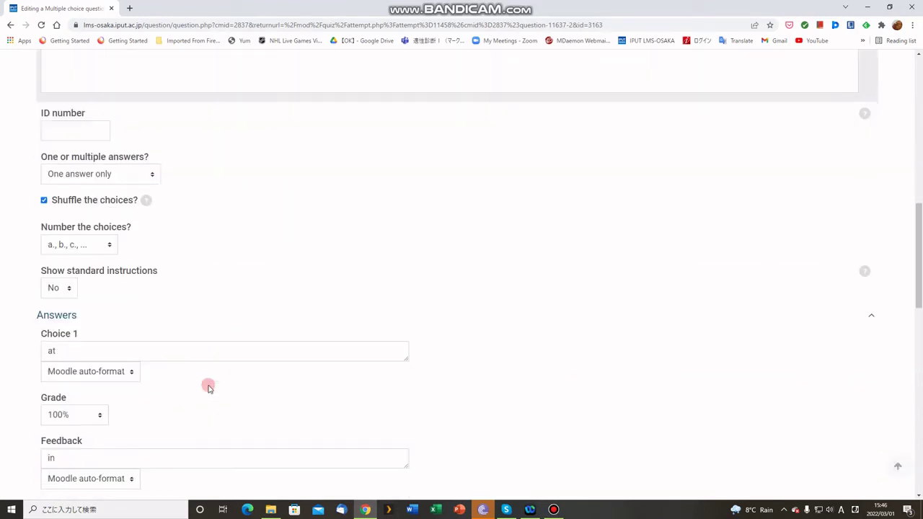
pyautogui.scroll(-4, 204, 350)
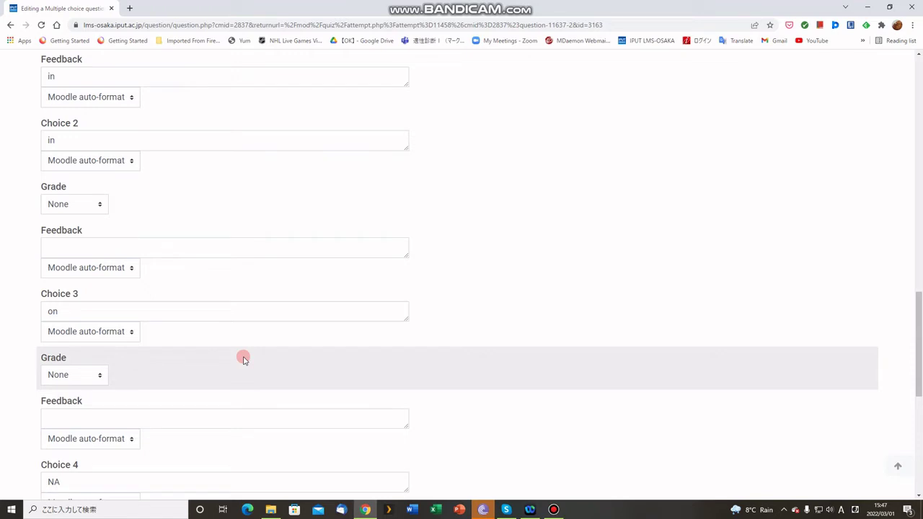
pyautogui.scroll(-4, 243, 357)
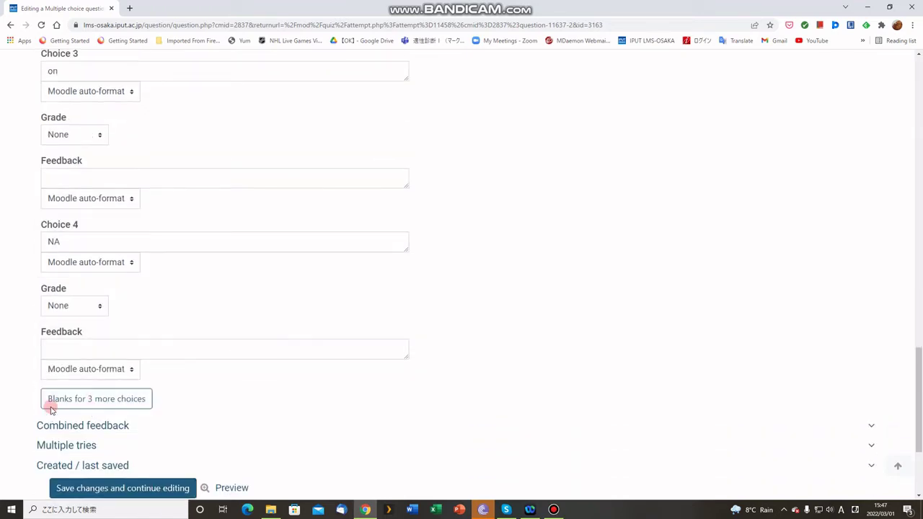
pyautogui.click(91, 401)
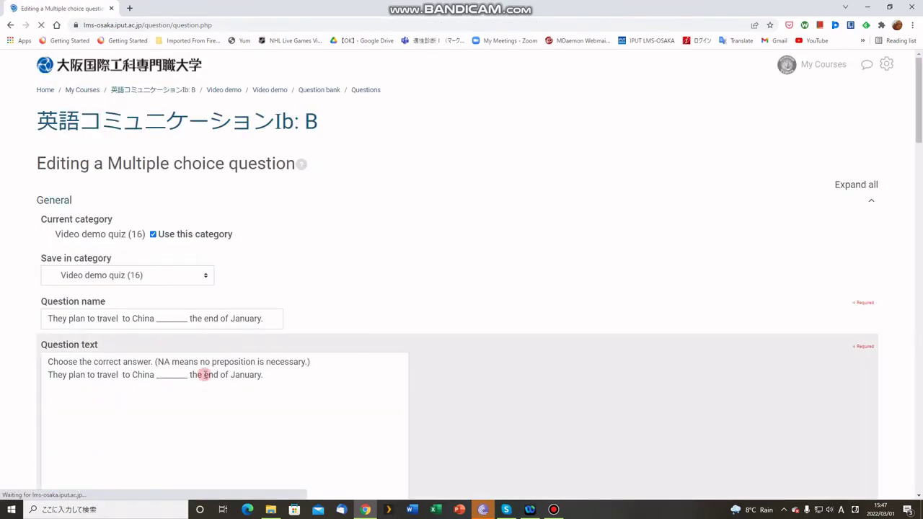
# Review the added blank choices, including the grade percentages offered for Choice 5
pyautogui.scroll(-9, 206, 373)
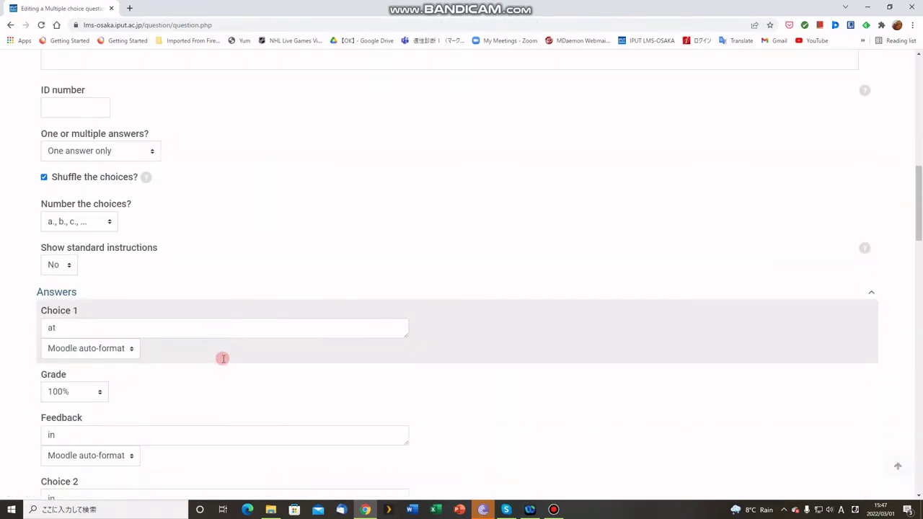
pyautogui.scroll(-6, 223, 359)
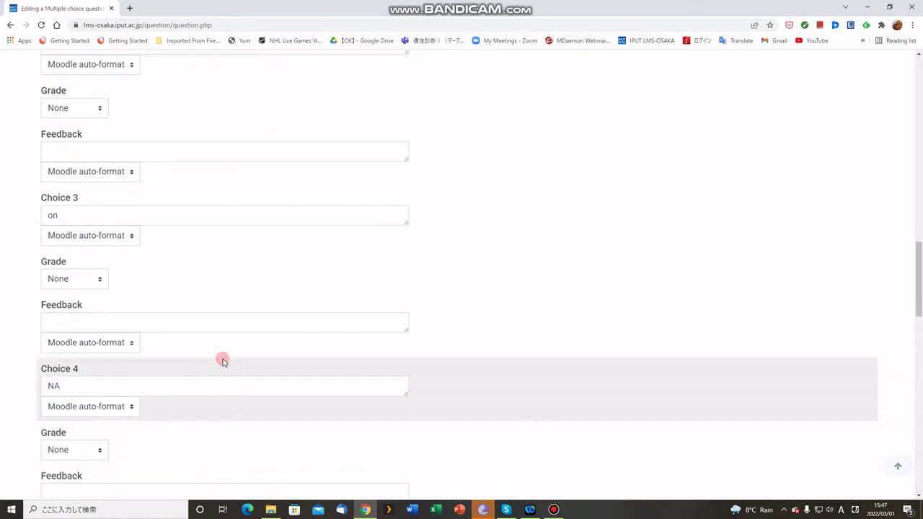
pyautogui.scroll(-2, 216, 339)
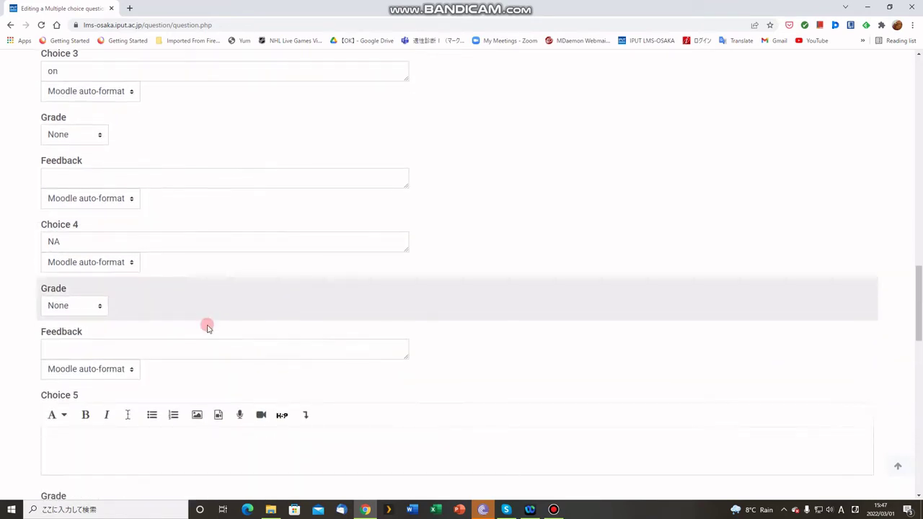
pyautogui.scroll(-3, 182, 352)
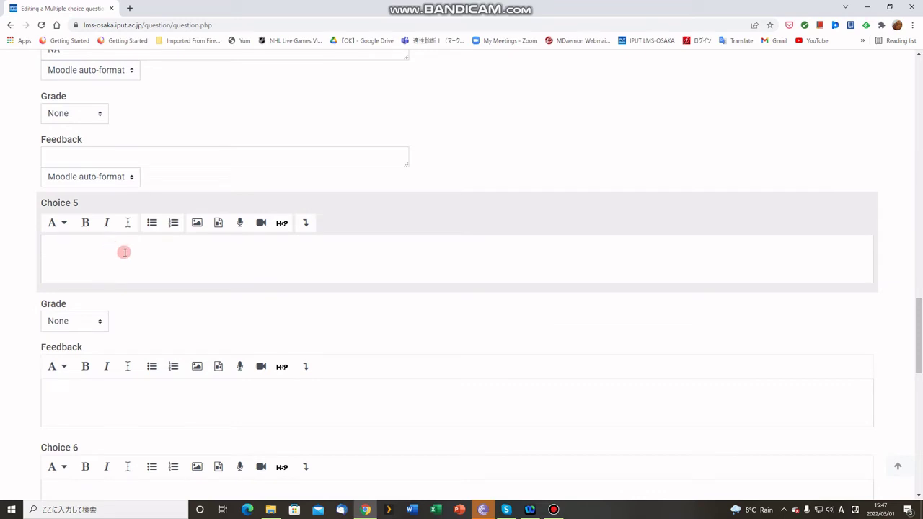
pyautogui.click(98, 322)
pyautogui.click(191, 261)
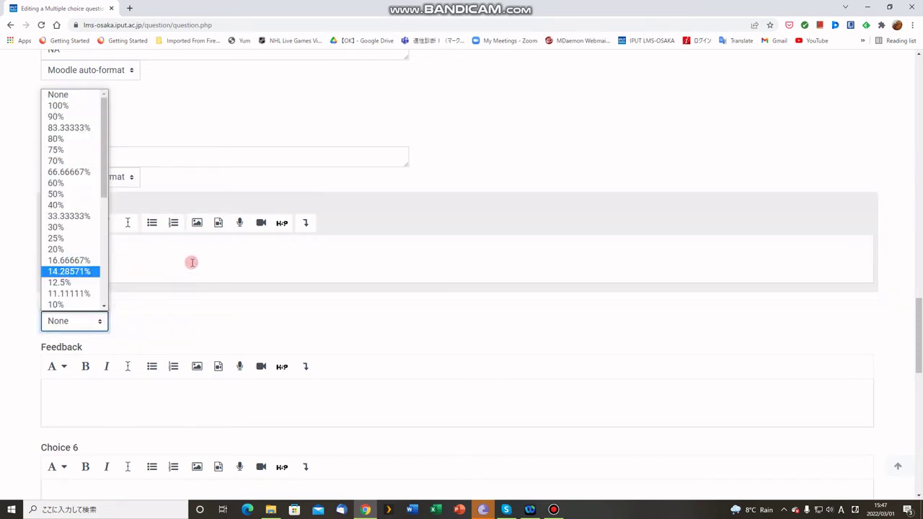
pyautogui.scroll(-6, 242, 310)
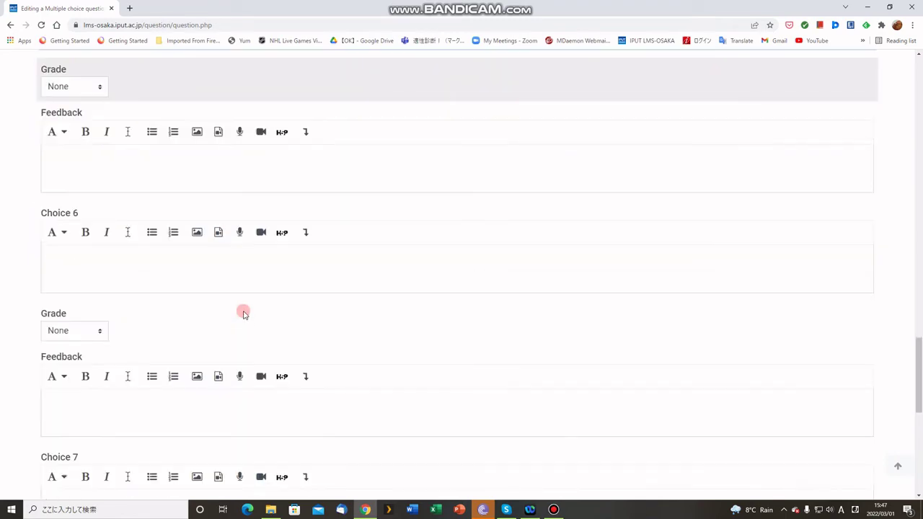
pyautogui.scroll(-4, 243, 312)
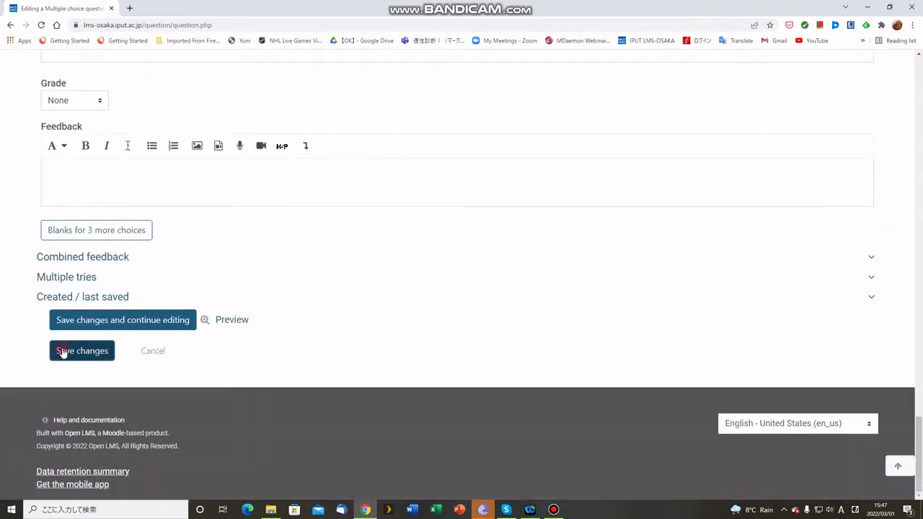
pyautogui.scroll(3, 62, 351)
pyautogui.scroll(6, 62, 350)
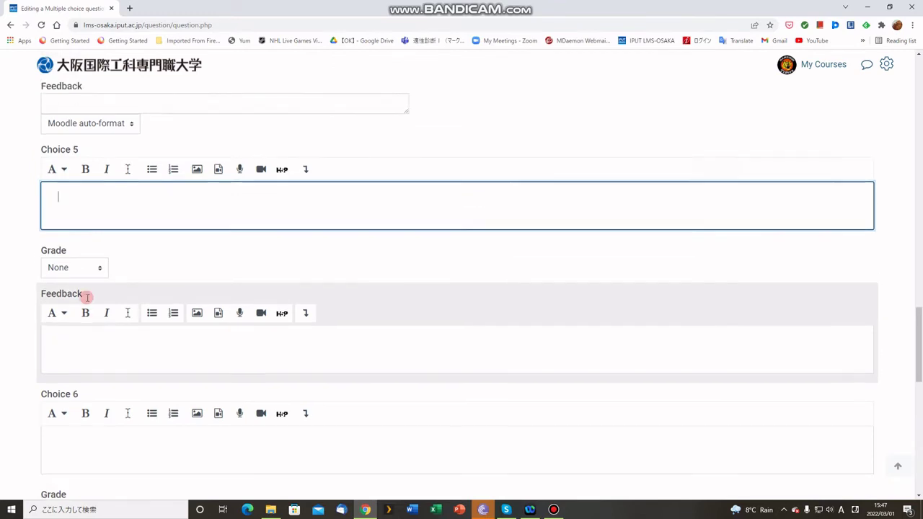
pyautogui.click(107, 208)
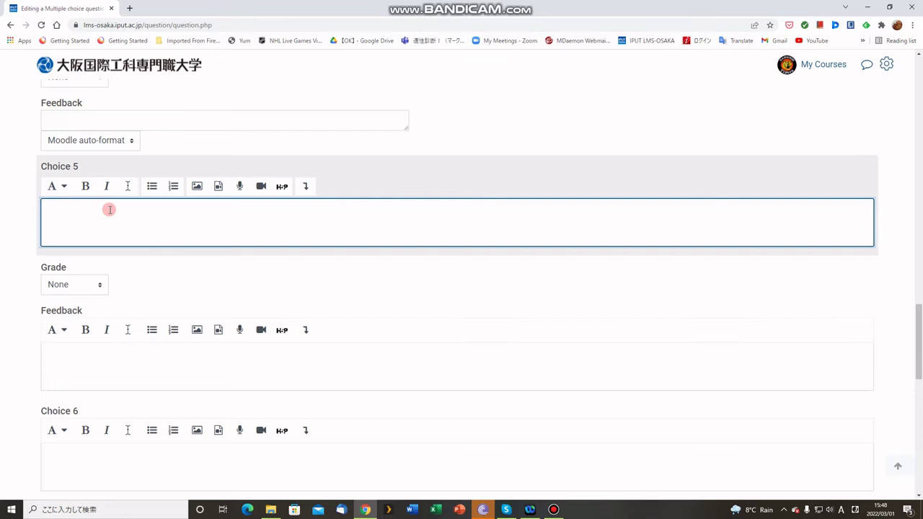
pyautogui.write('7')
pyautogui.press('BackSpace')
pyautogui.press('Zenkaku_Hankaku')
pyautogui.write("'")
pyautogui.press('space')
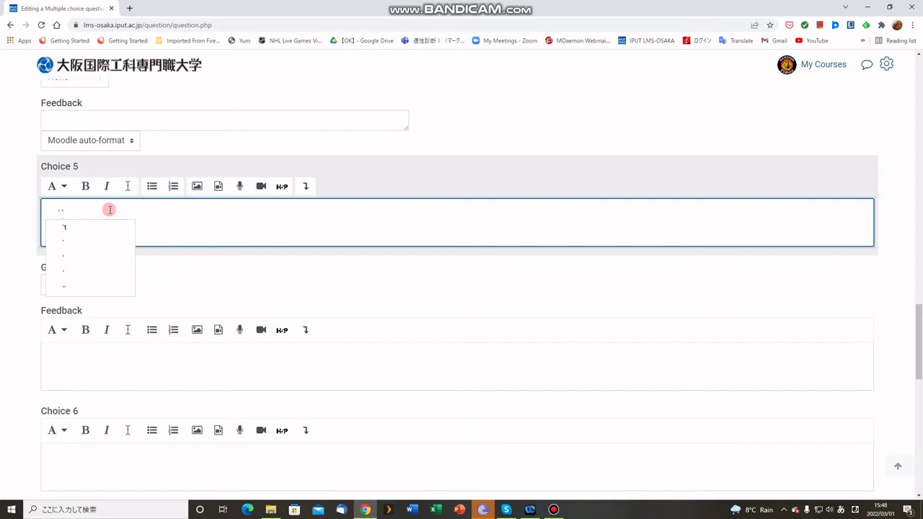
pyautogui.press('Return')
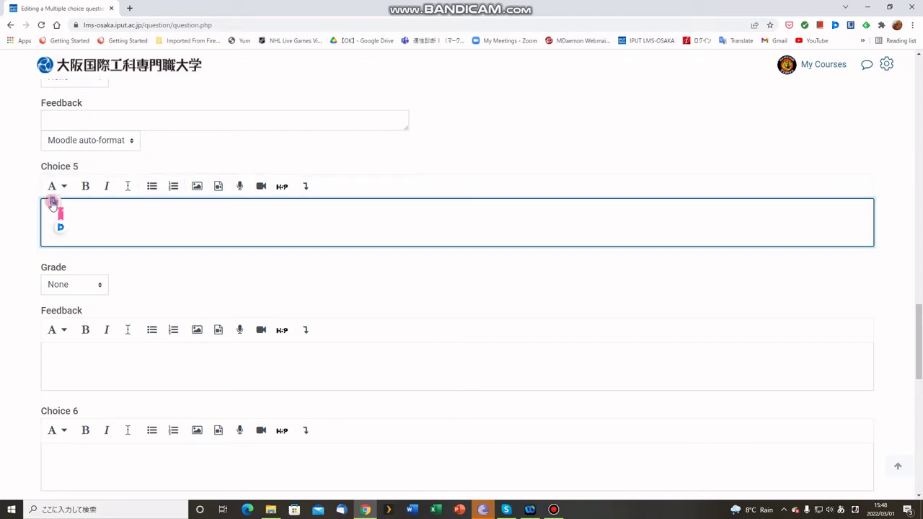
pyautogui.click(70, 201)
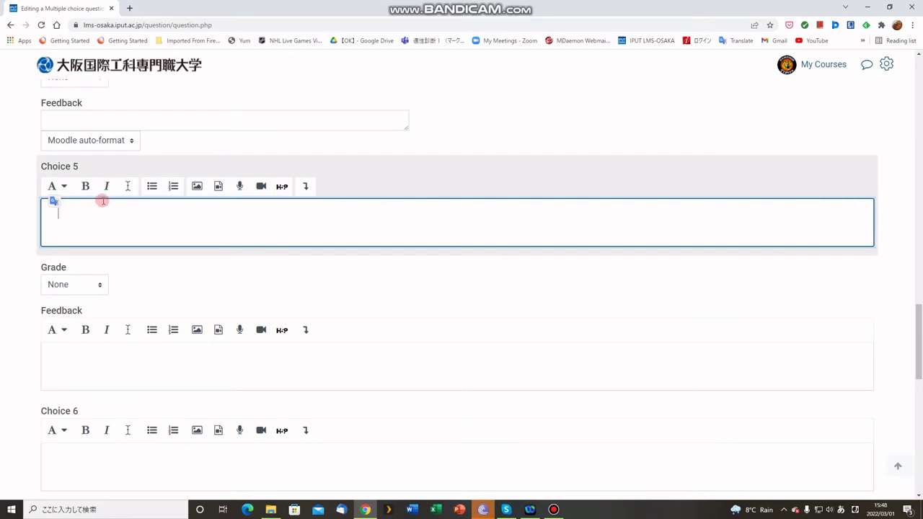
# Save the changes to Question 2 with the added choices left blank
pyautogui.scroll(-2, 103, 201)
pyautogui.scroll(-5, 105, 200)
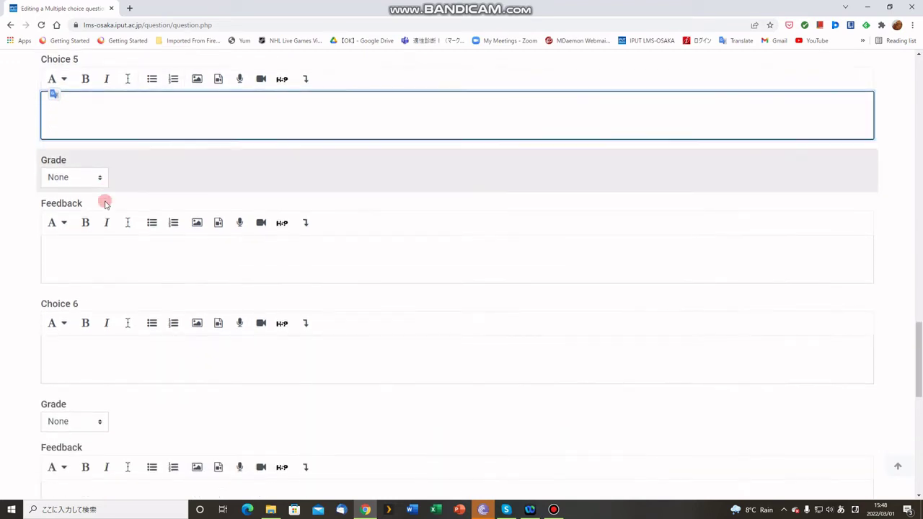
pyautogui.scroll(-7, 110, 196)
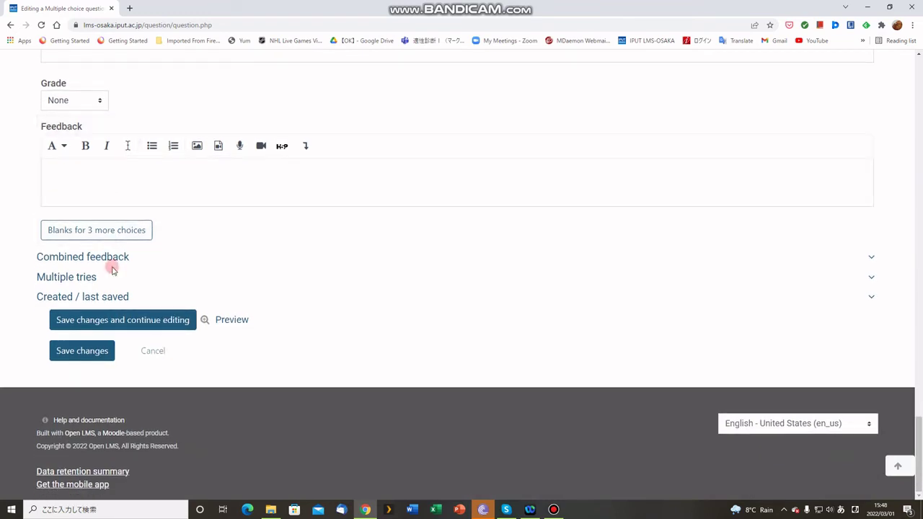
pyautogui.click(79, 350)
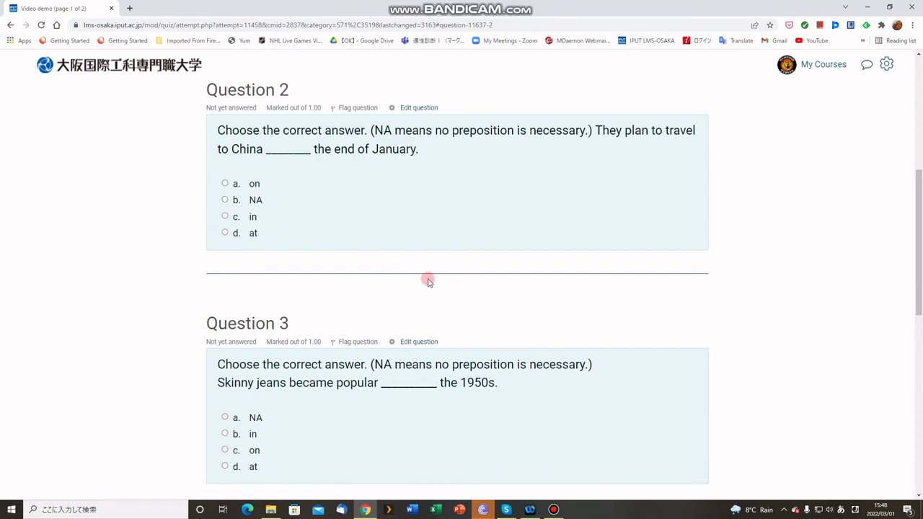
# Open the question bank and show the questions of the "Video demo quiz" category
pyautogui.scroll(-1, 428, 281)
pyautogui.scroll(5, 428, 281)
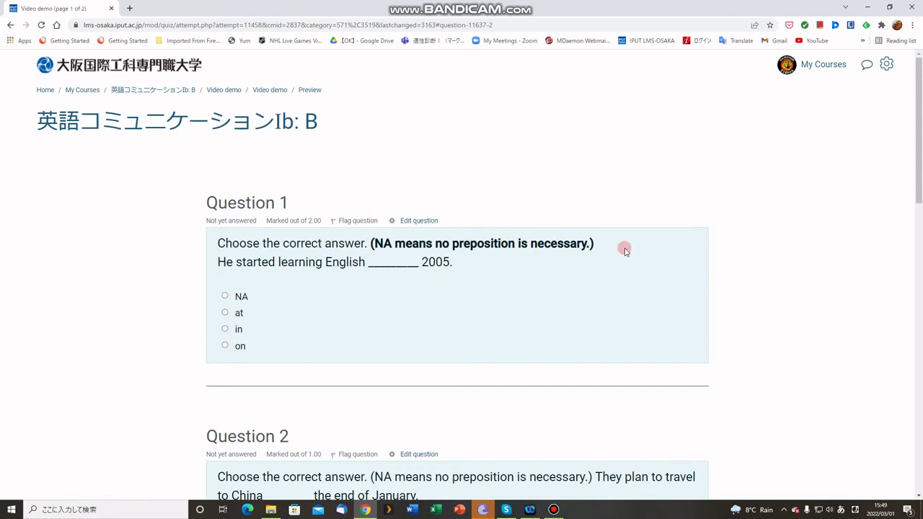
pyautogui.click(886, 66)
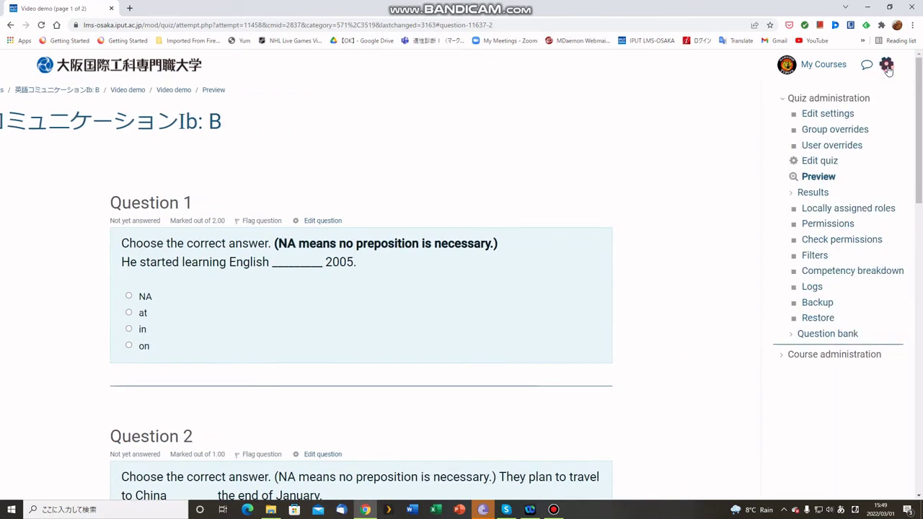
pyautogui.click(852, 335)
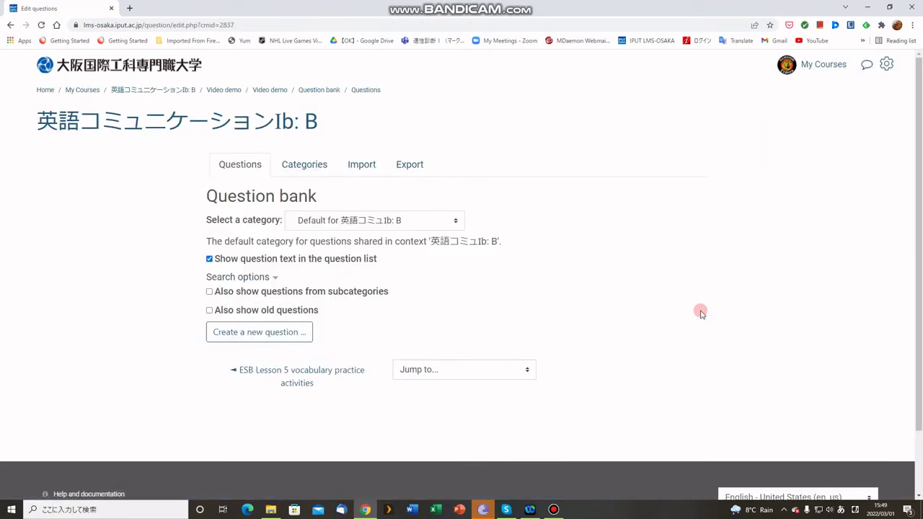
pyautogui.click(298, 171)
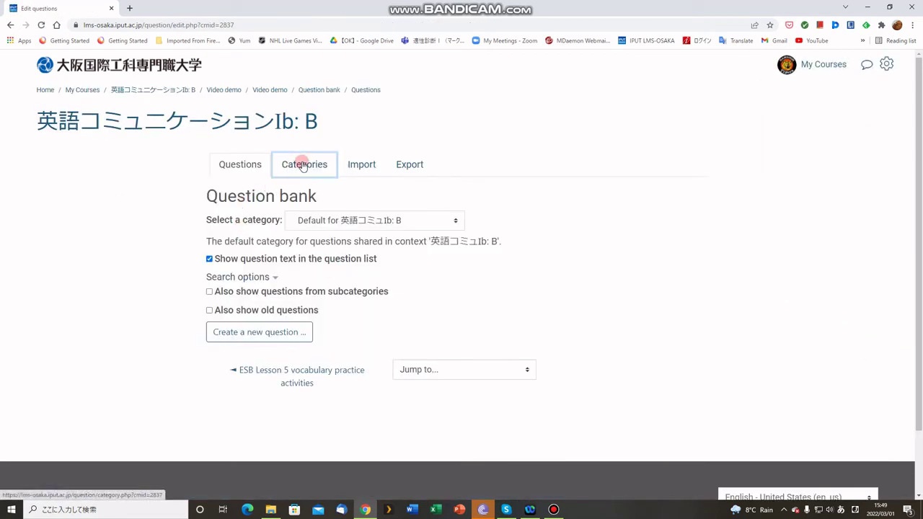
pyautogui.scroll(-5, 212, 282)
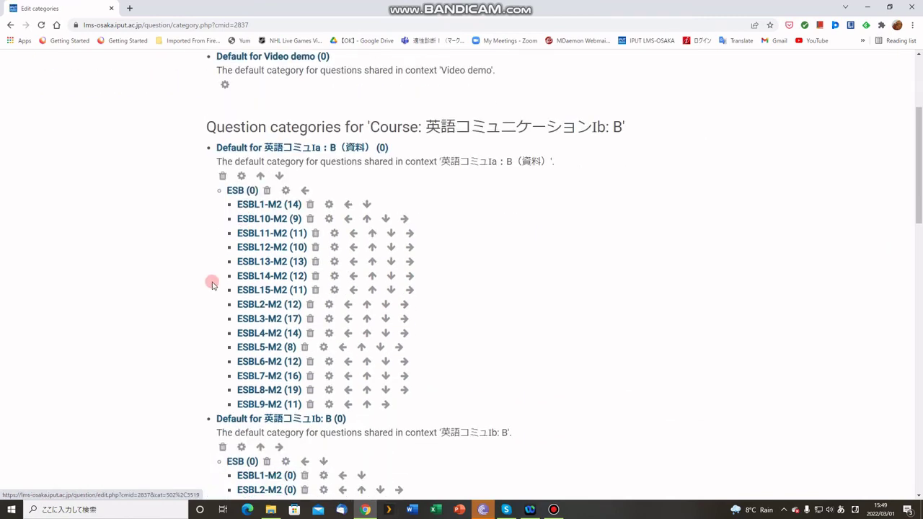
pyautogui.scroll(-5, 210, 282)
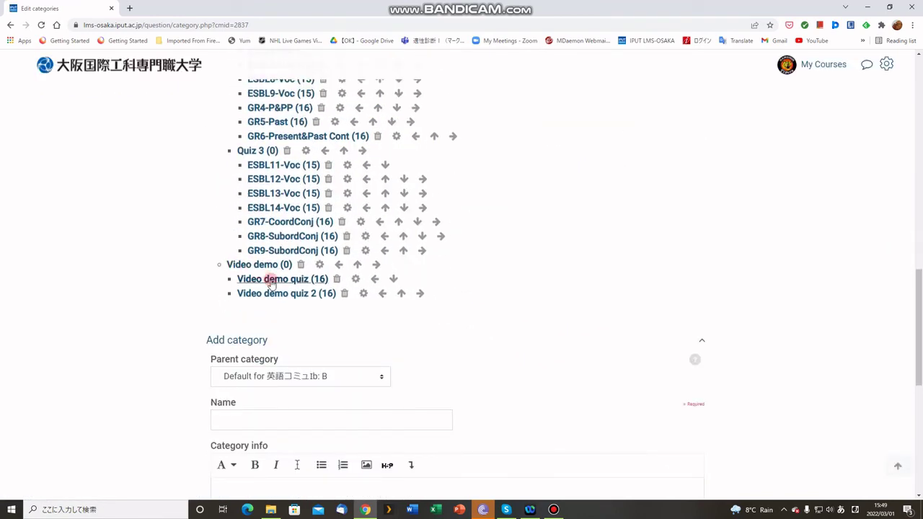
pyautogui.click(270, 283)
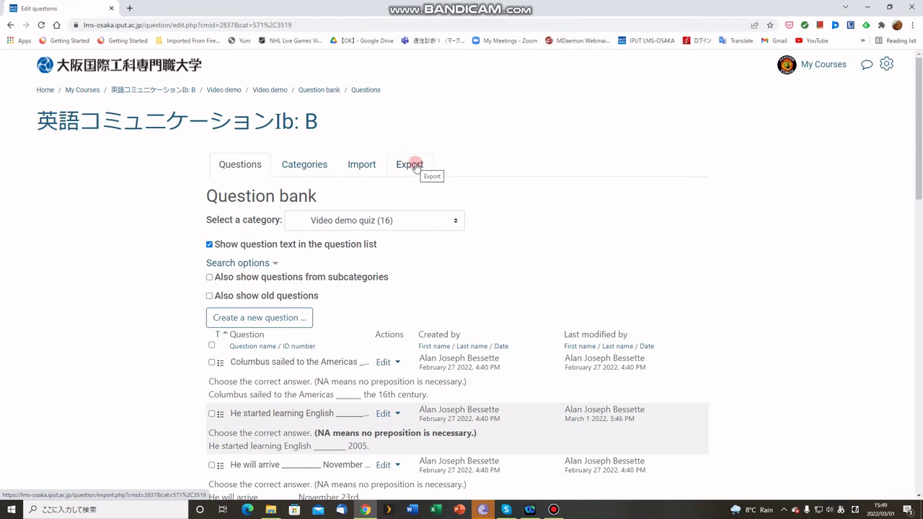
# Export the questions of the "Video demo quiz" category to a file in Moodle XML format
pyautogui.click(417, 165)
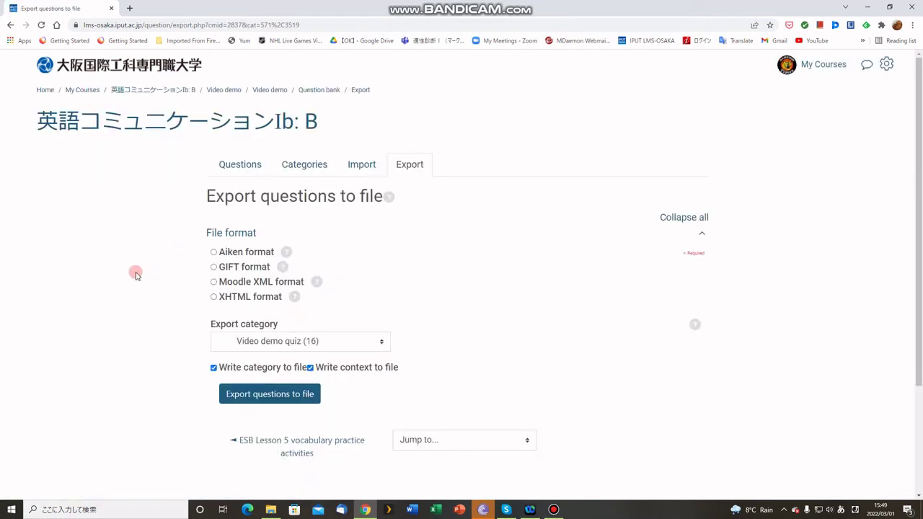
pyautogui.click(215, 283)
pyautogui.scroll(-1, 164, 311)
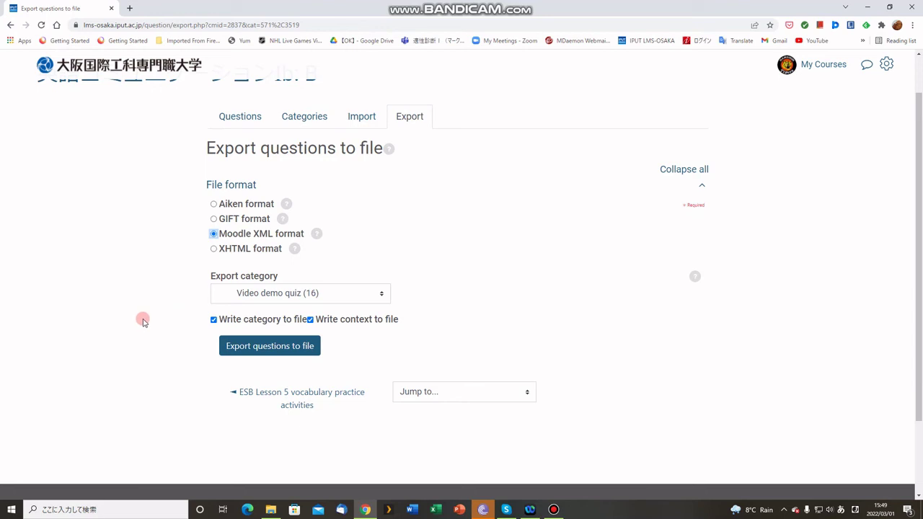
pyautogui.click(275, 349)
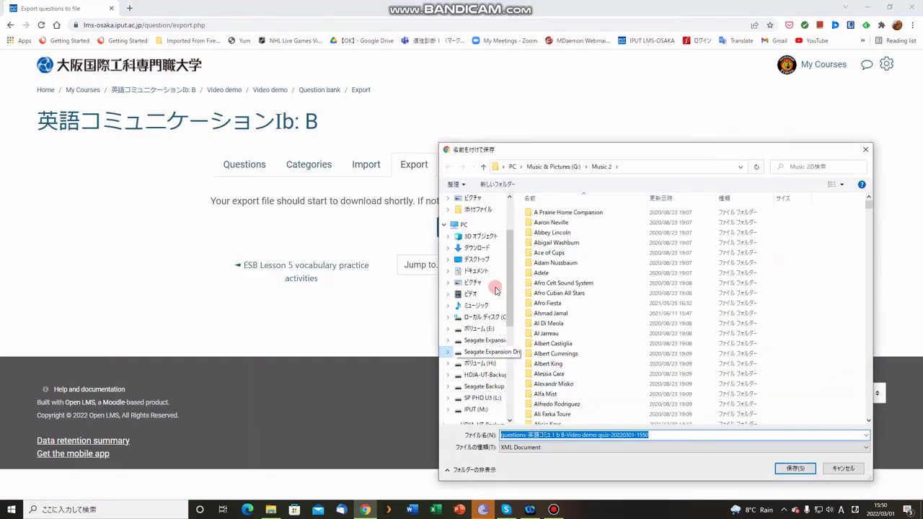
# Browse to the OsakaKK folder on IPUT (M:) as the location for the exported XML file and cancel the save
pyautogui.scroll(-3, 508, 301)
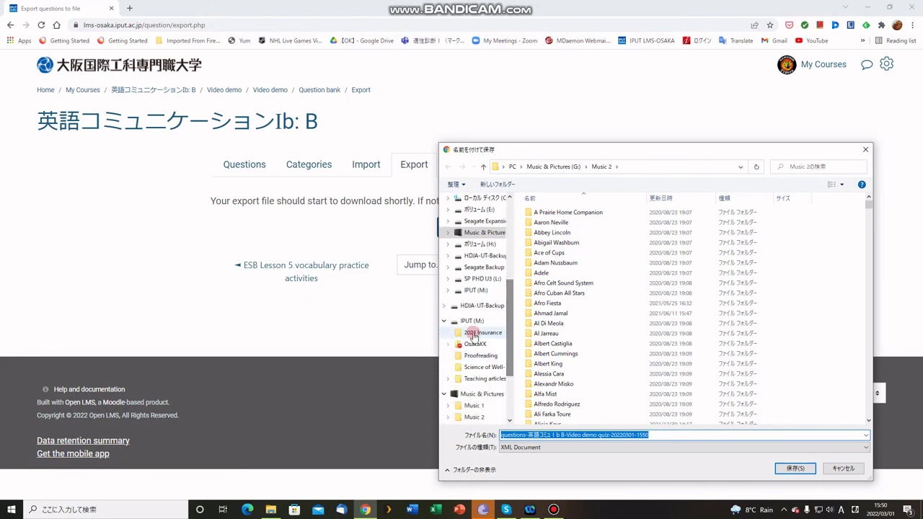
pyautogui.click(475, 345)
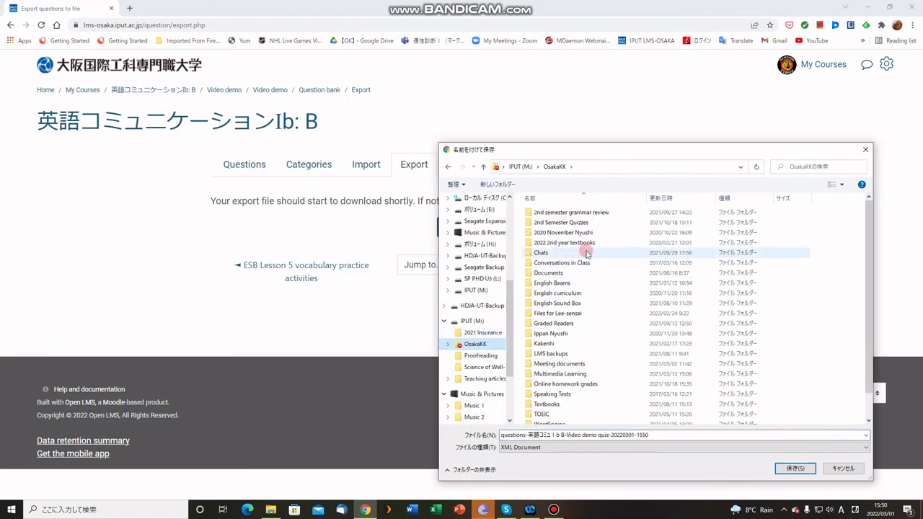
pyautogui.click(551, 447)
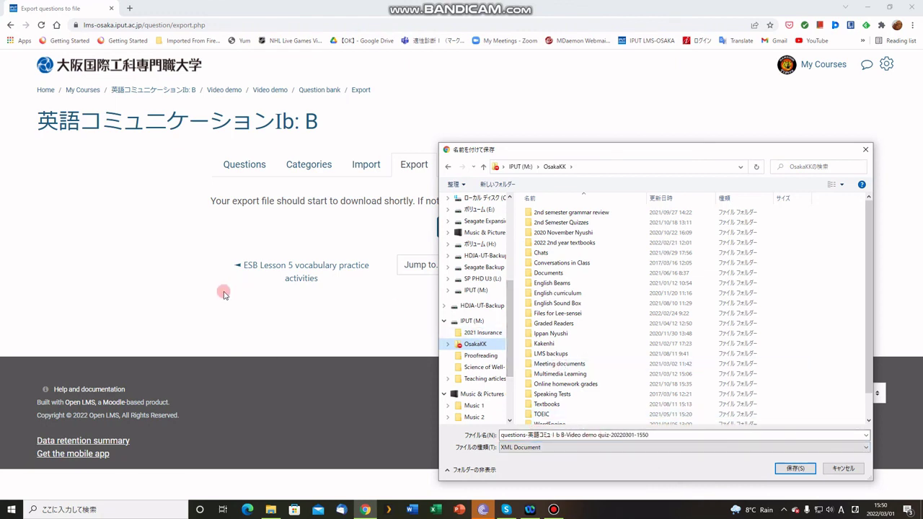
pyautogui.click(842, 468)
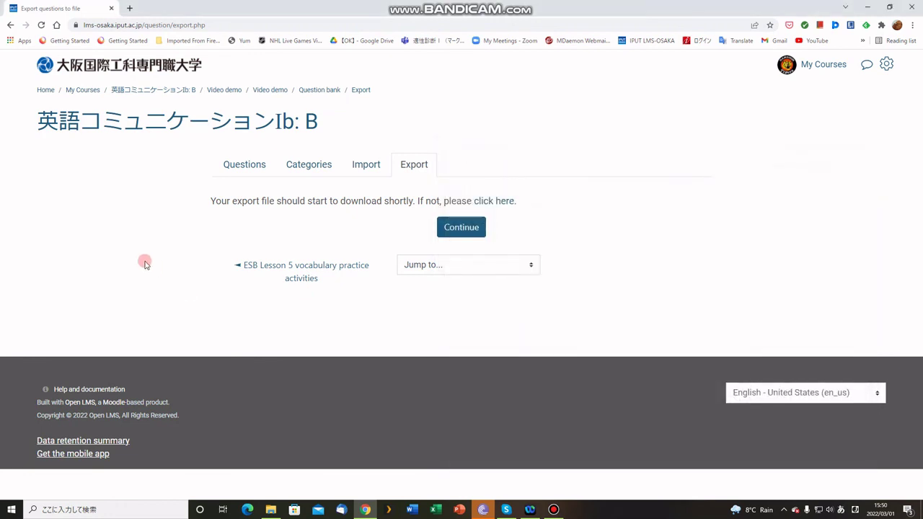
# Begin importing questions from a file into the question bank, with Moodle XML as the file format
pyautogui.click(366, 166)
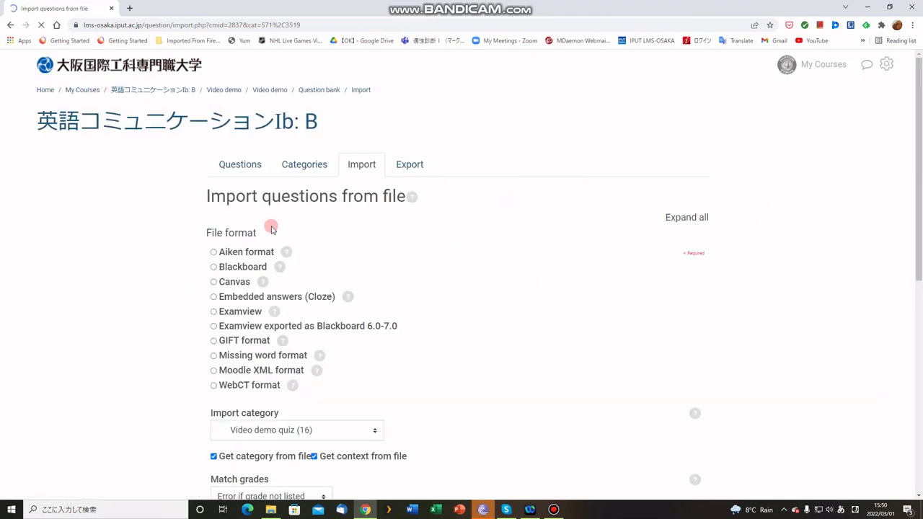
pyautogui.scroll(-2, 216, 282)
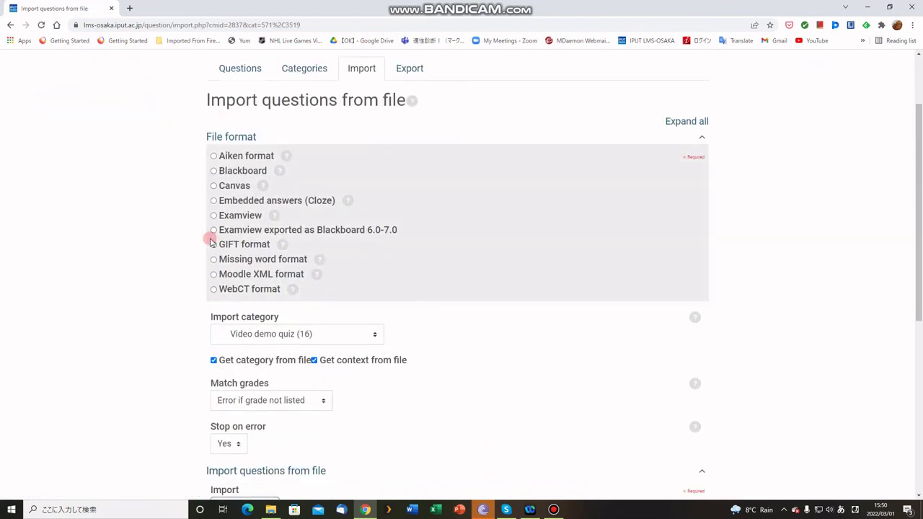
pyautogui.click(216, 276)
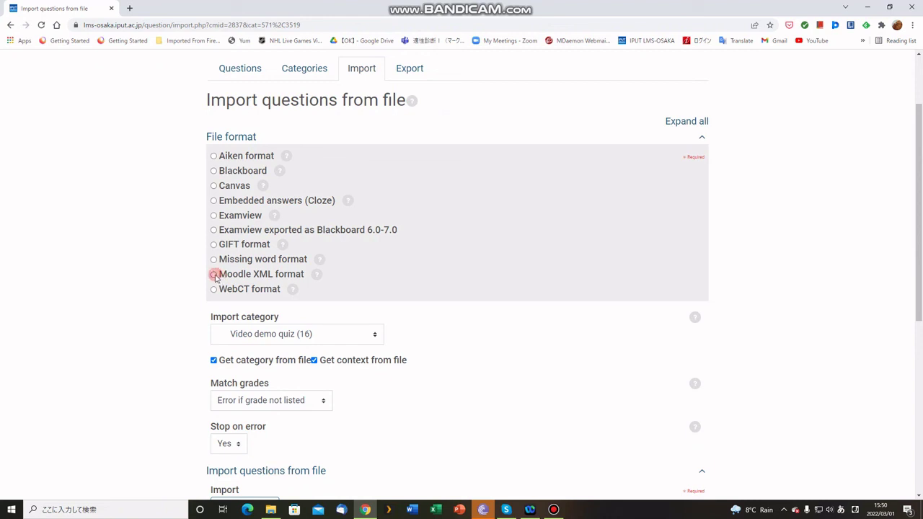